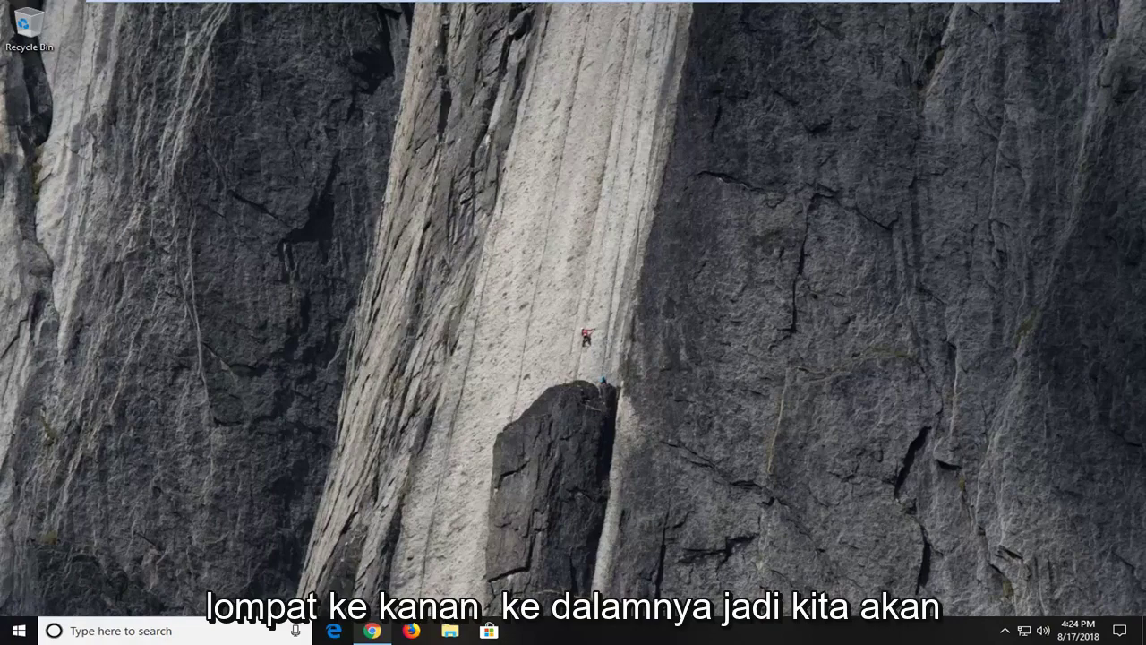
Step: Search Windows for "device manager" and open Device Manager
click(17, 630)
text(d)
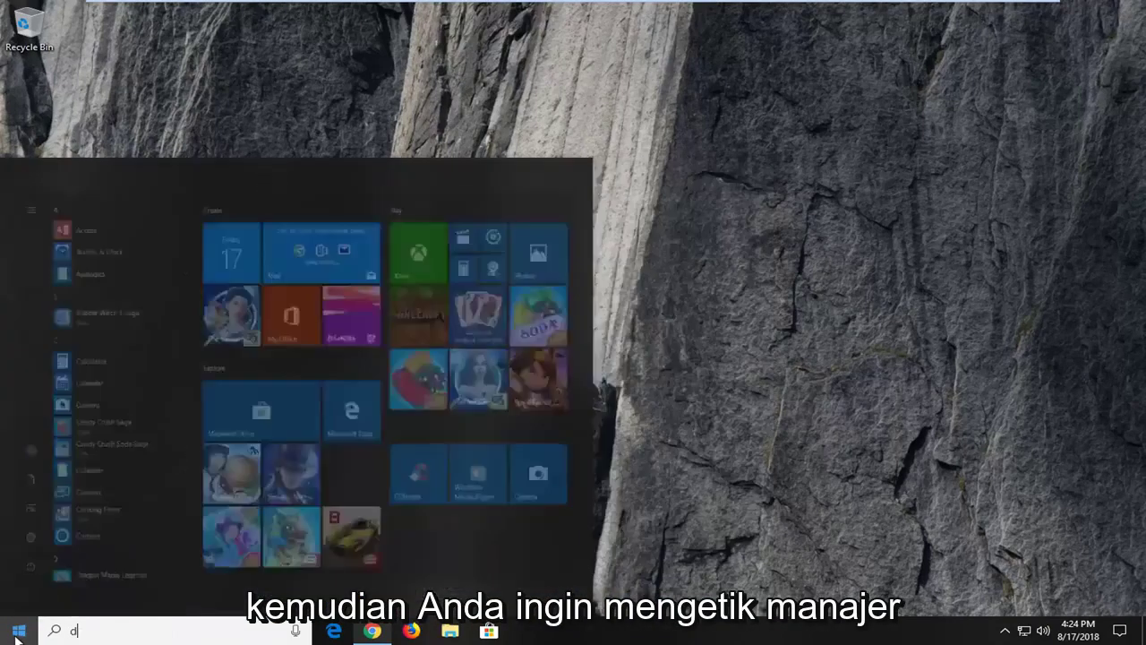
text(evice manager)
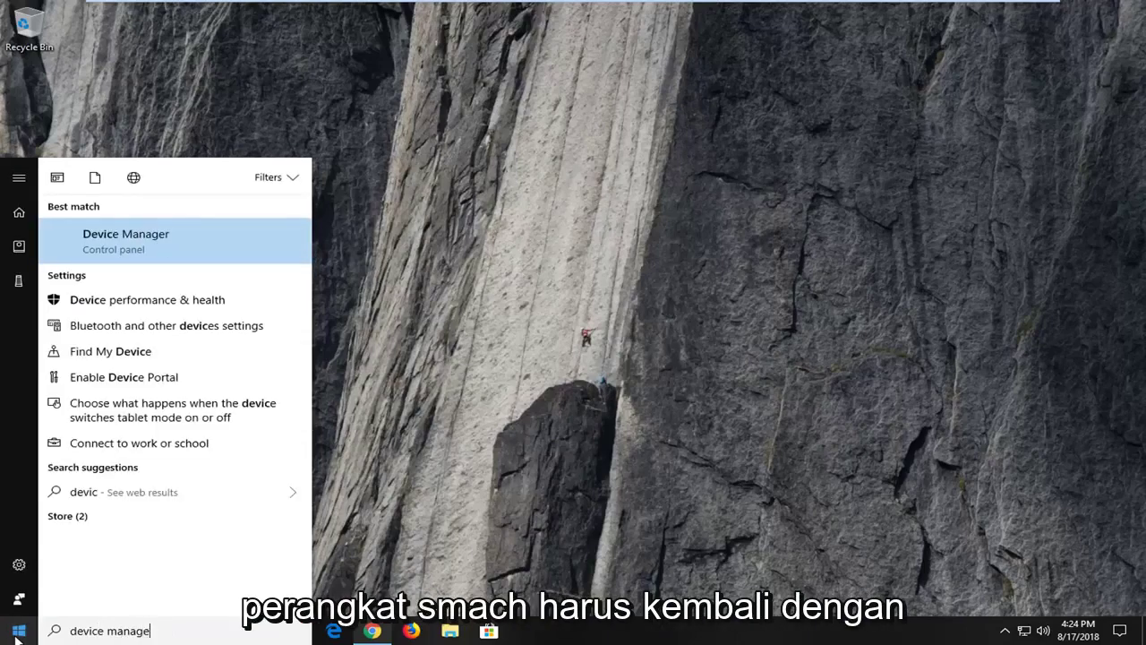
click(186, 253)
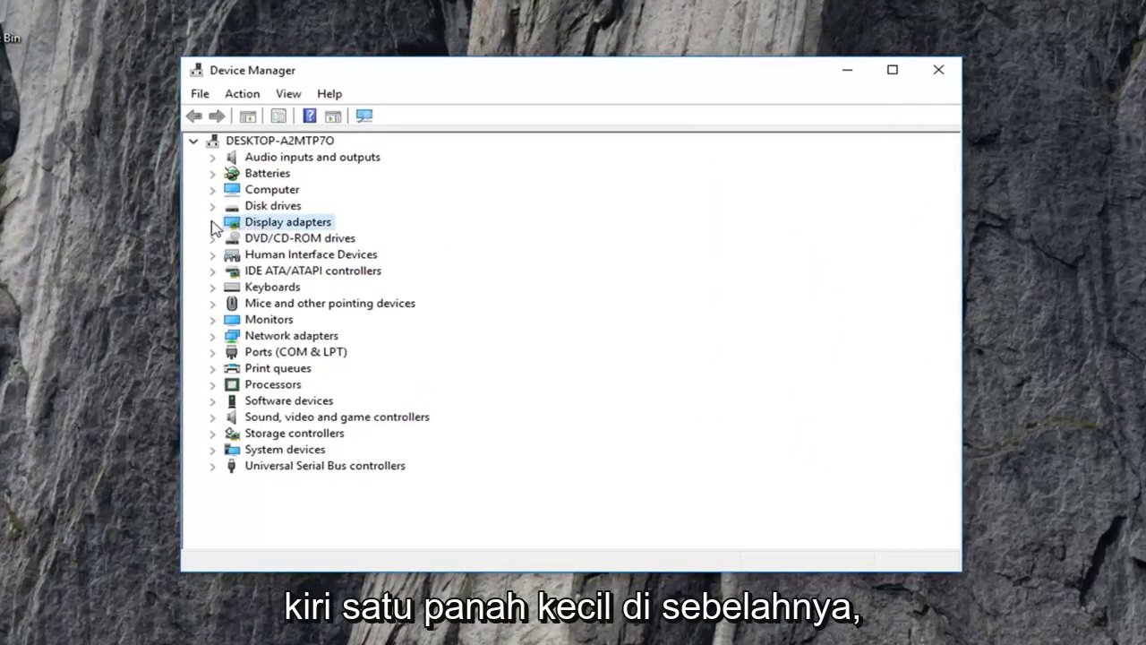
Step: Run an automatic search for updated driver software for the VMware SVGA 3D display adapter, and close Device Manager
click(212, 223)
click(286, 240)
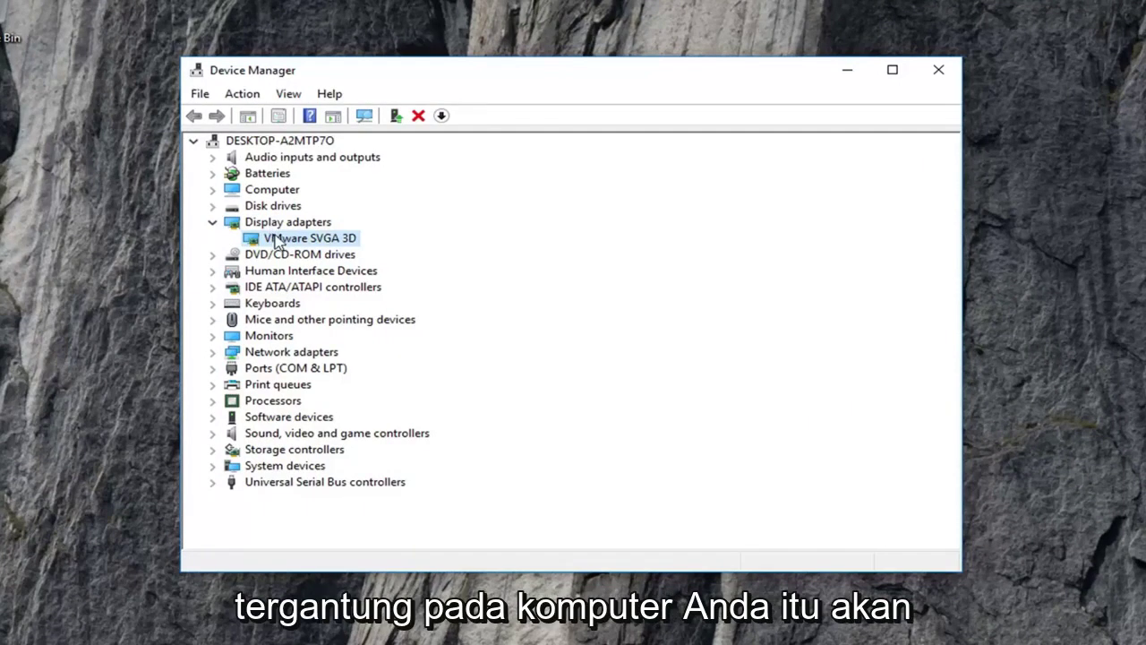
right_click(270, 242)
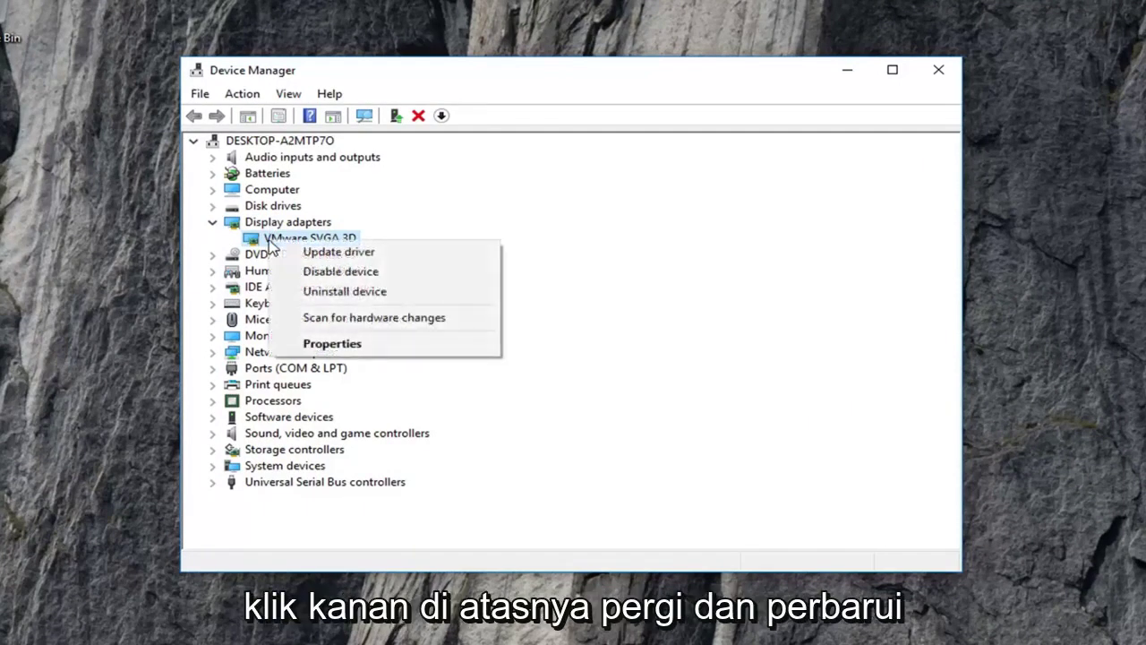
click(308, 255)
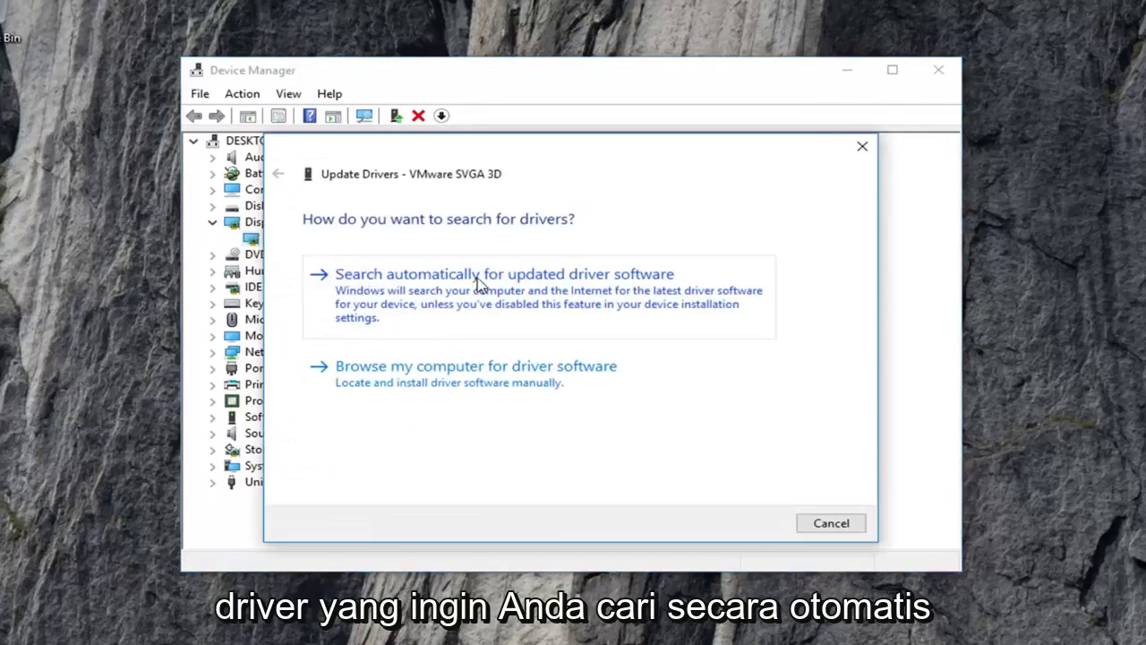
click(507, 291)
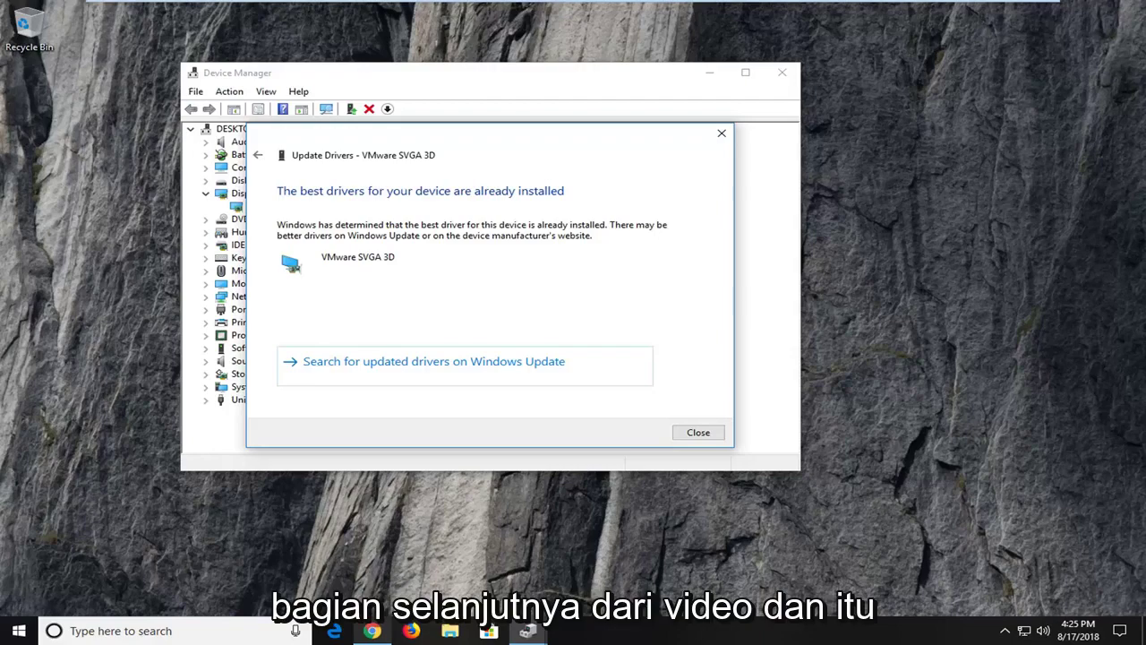
click(721, 132)
click(782, 72)
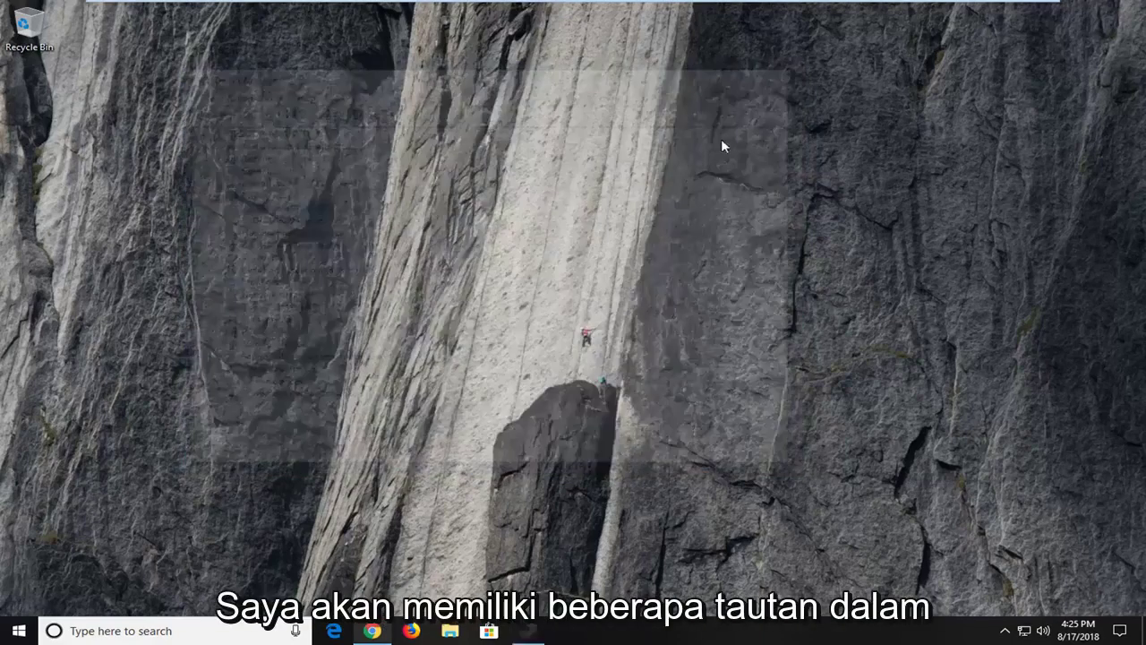
Step: Switch to Chrome and load google.com in place of the open DirectX download page
click(373, 631)
click(248, 33)
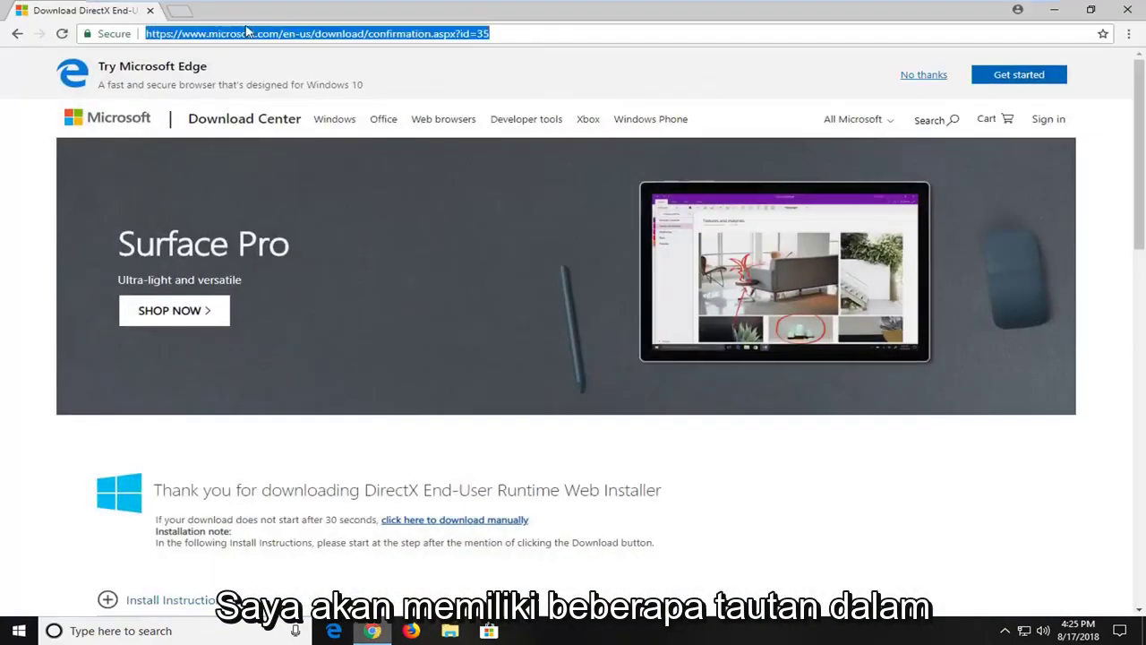
text(google.com)
key(Return)
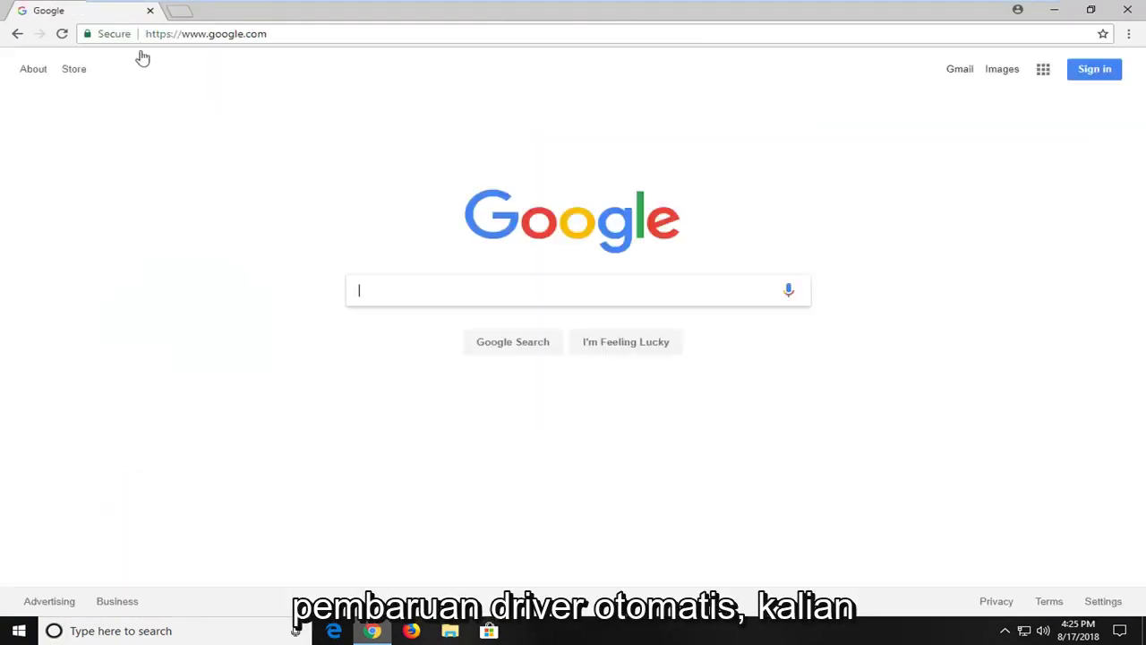
click(239, 39)
text(https://support.amd.com/en-us/download)
key(Return)
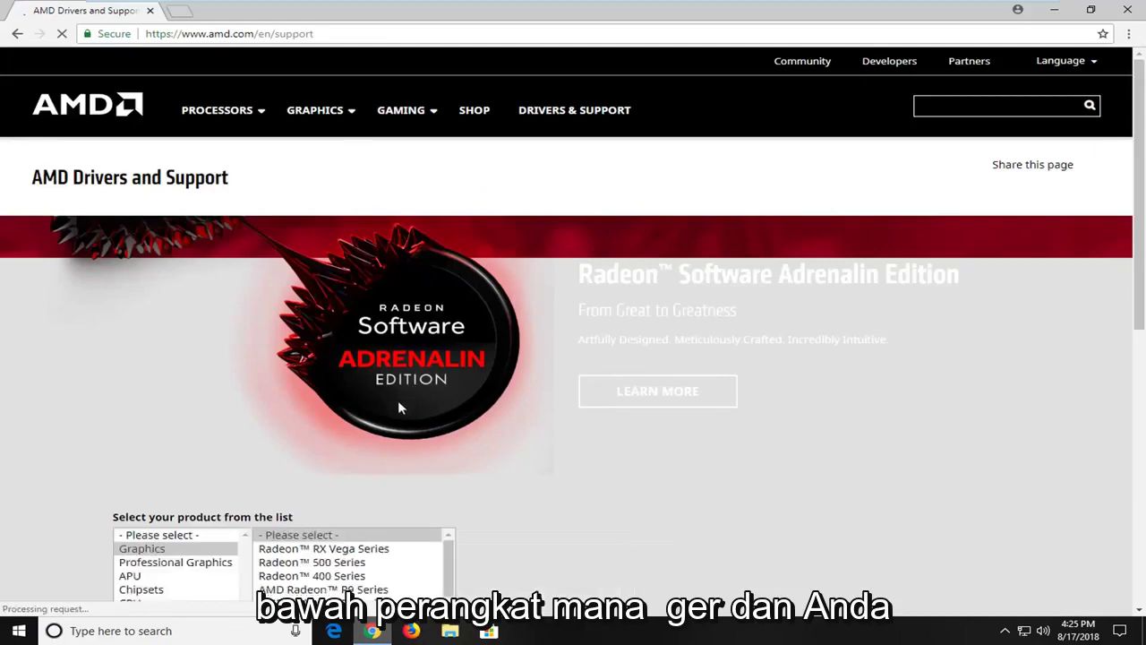
scroll(98, 501, down, 2)
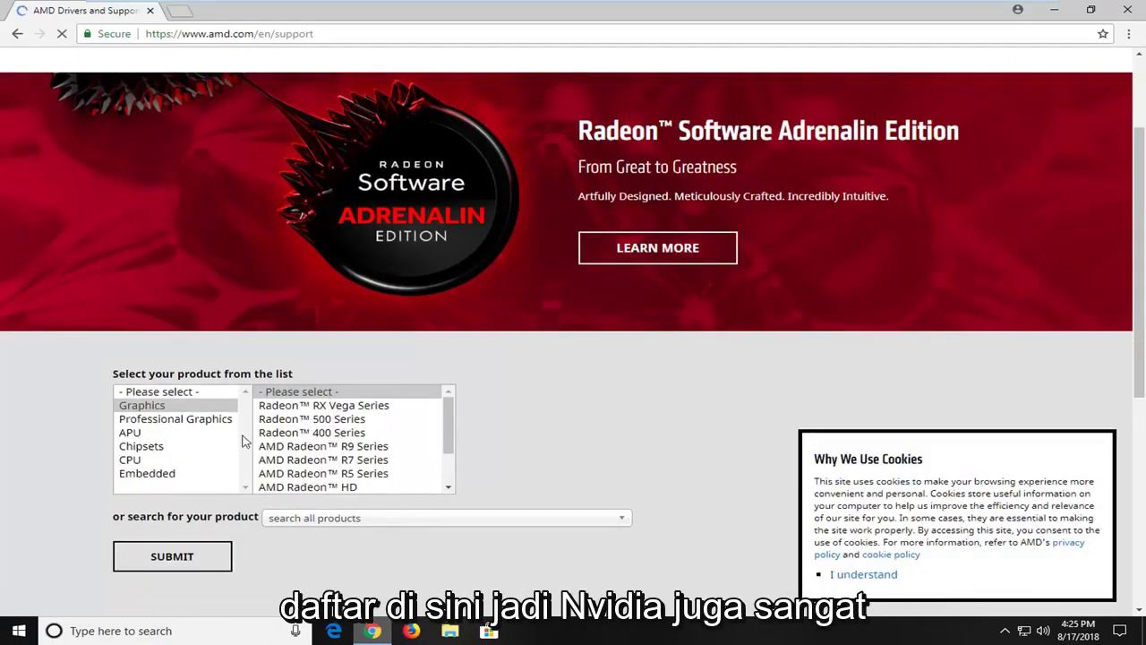
scroll(44, 502, down, 5)
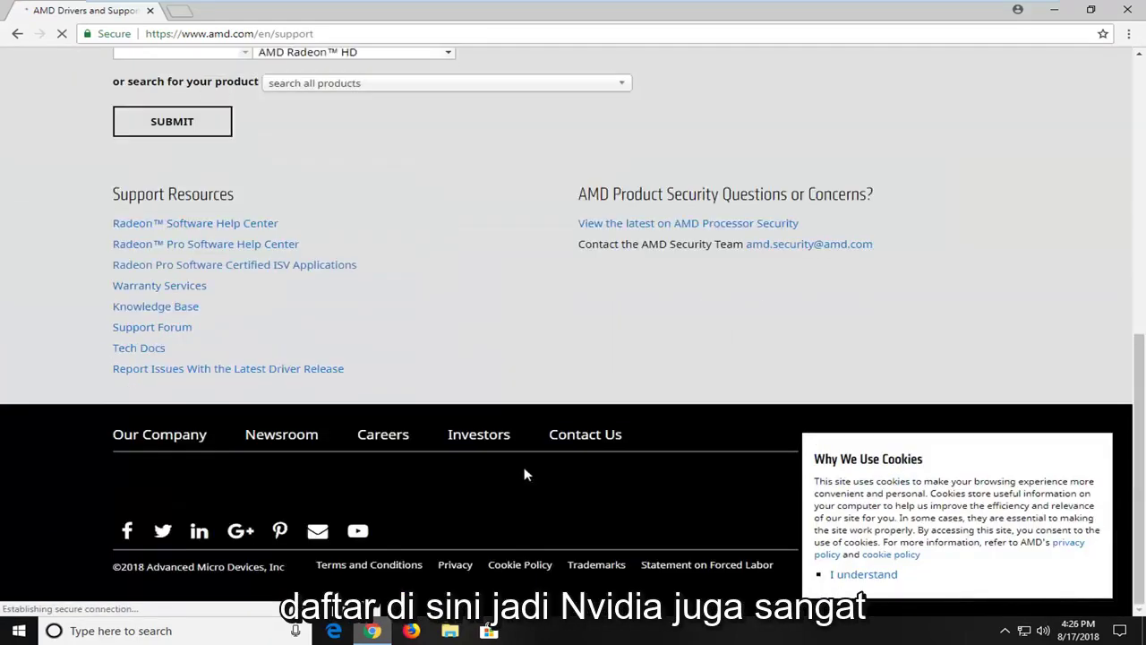
scroll(480, 458, up, 3)
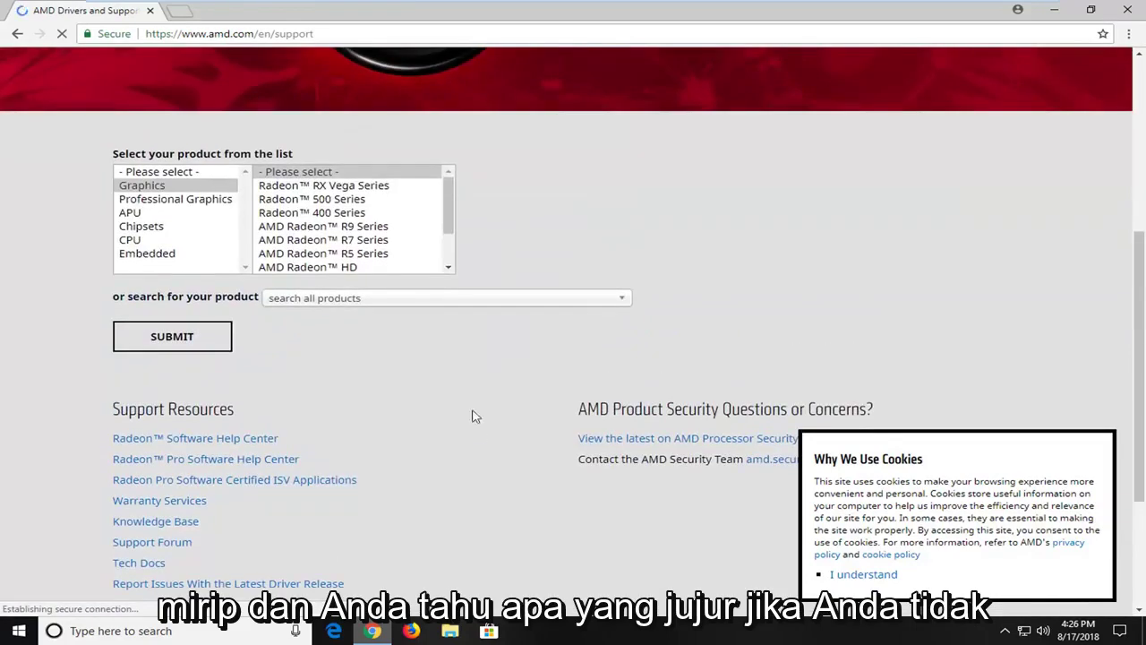
scroll(559, 367, down, 3)
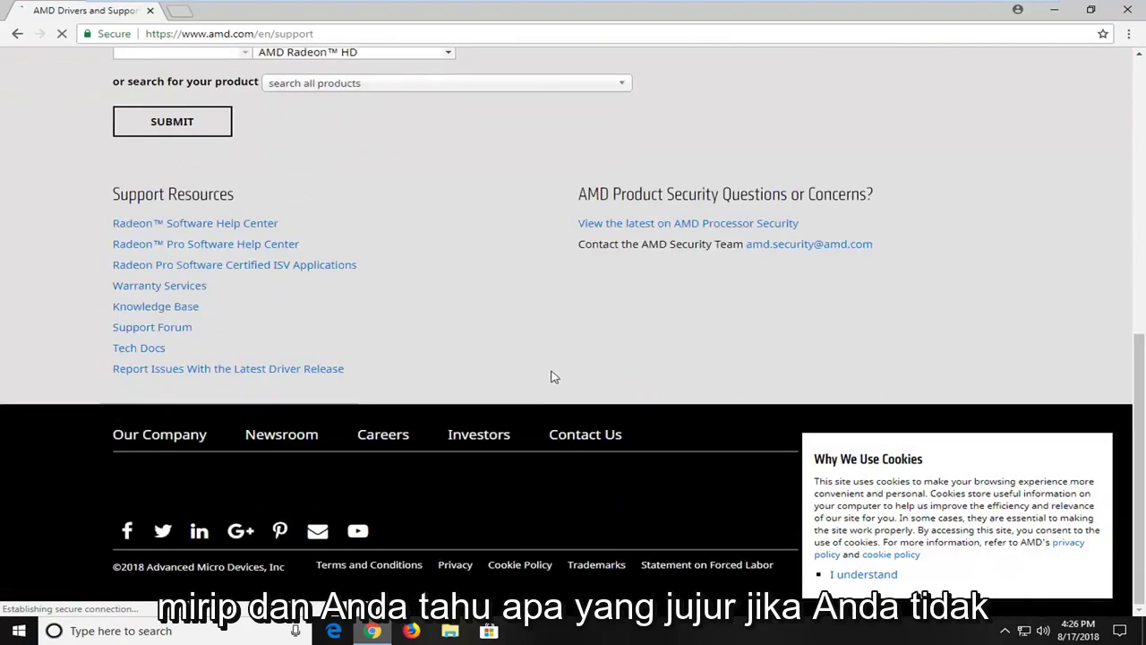
scroll(538, 387, up, 4)
scroll(230, 333, up, 2)
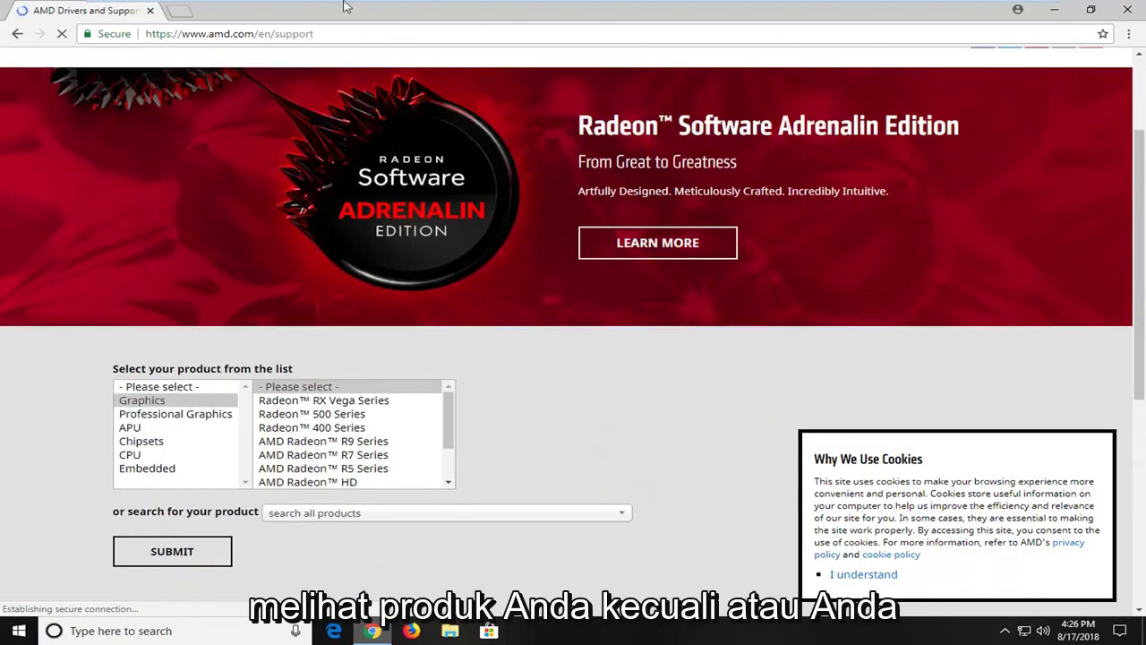
Step: Search Google in a new tab for "amd driver automatic" and open the AMD Driver Autodetect result
click(178, 10)
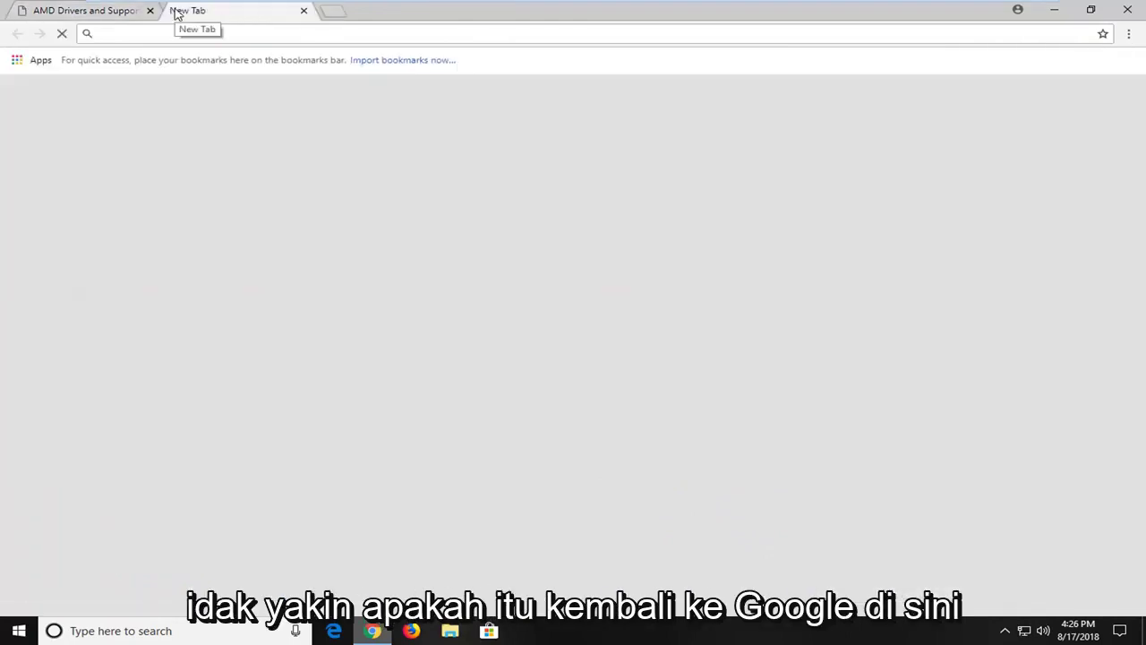
text(google.com)
key(Return)
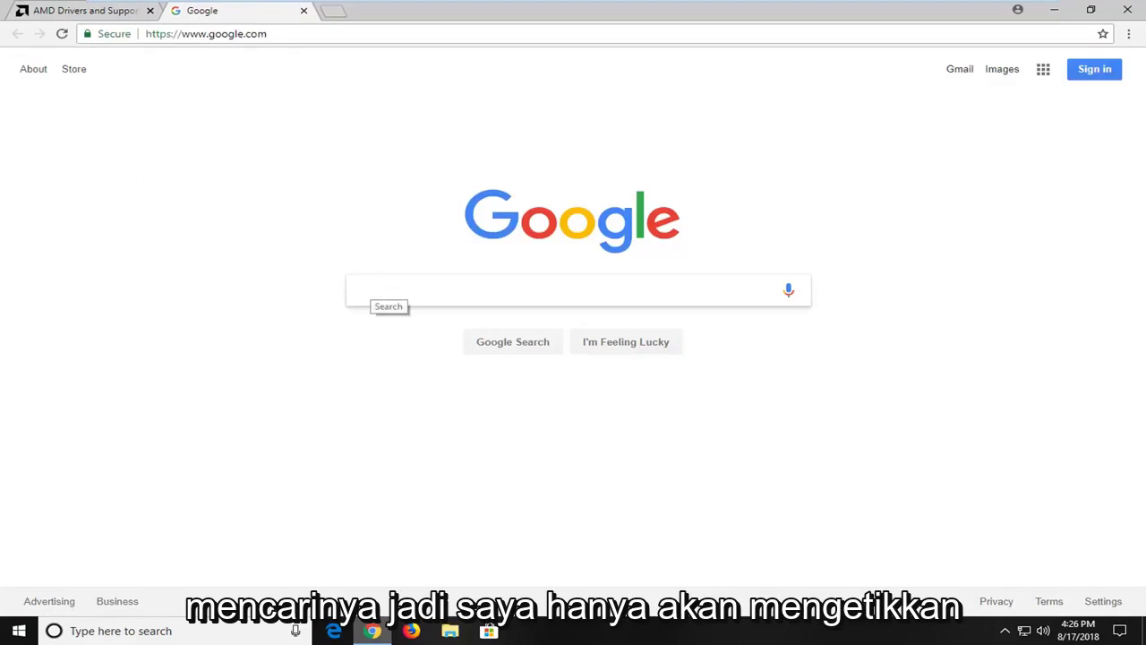
text(amd driver )
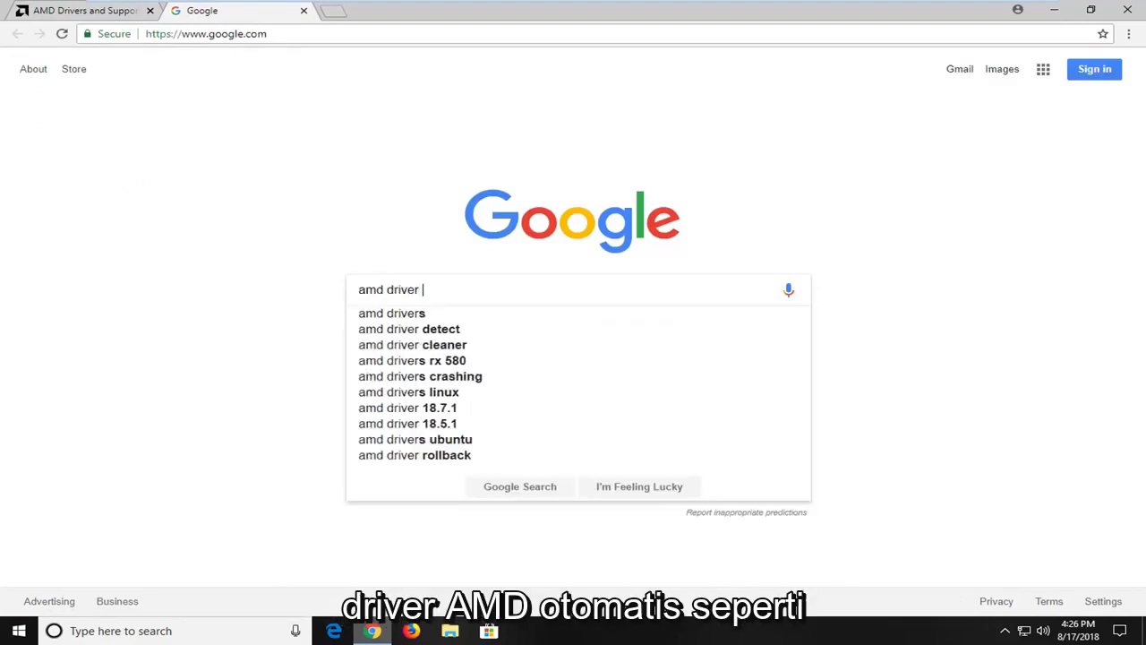
text(automatic)
key(Return)
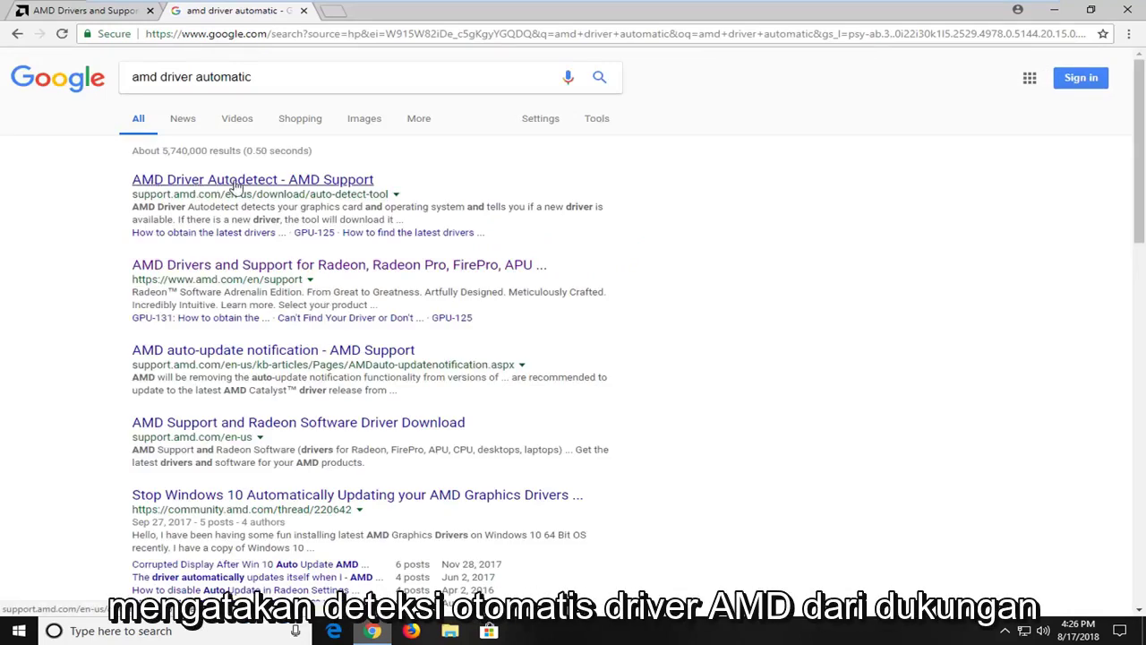
drag(132, 195, 165, 195)
click(169, 197)
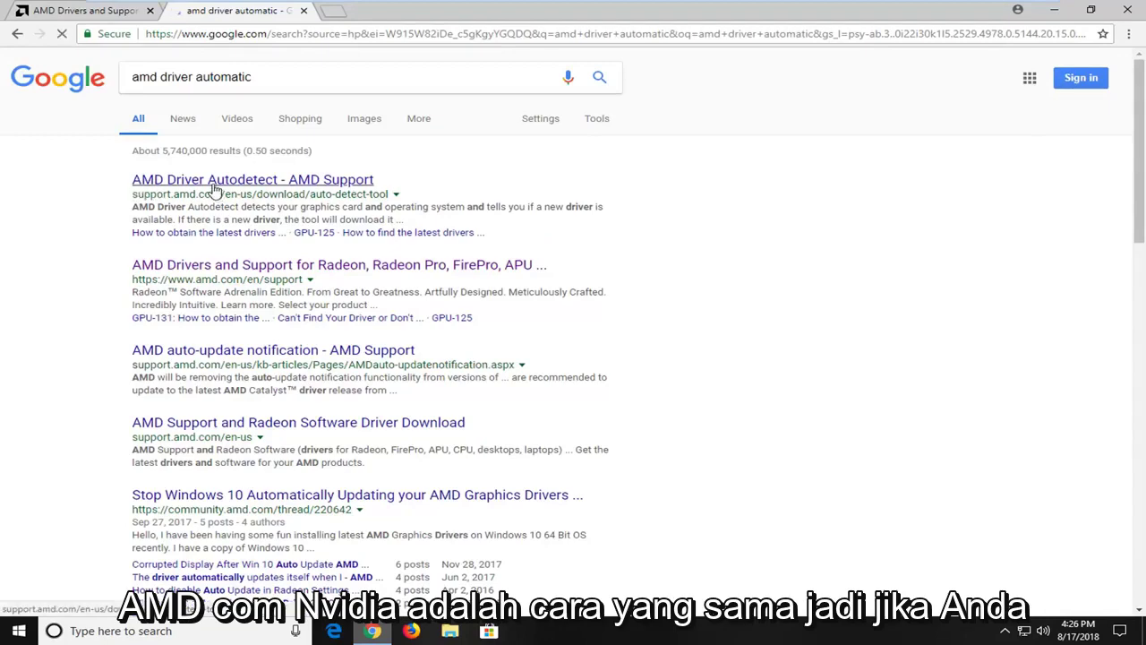
Step: Go back to the first AMD Drivers and Support page and view its graphics product list
click(90, 12)
scroll(309, 395, down, 2)
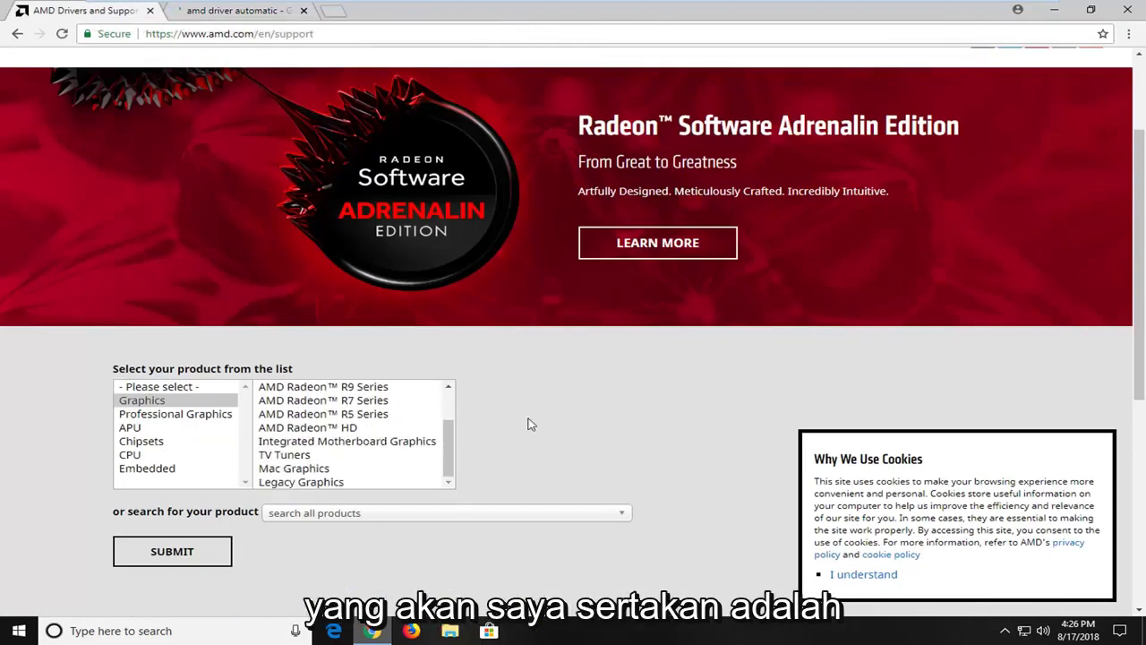
scroll(192, 476, down, 1)
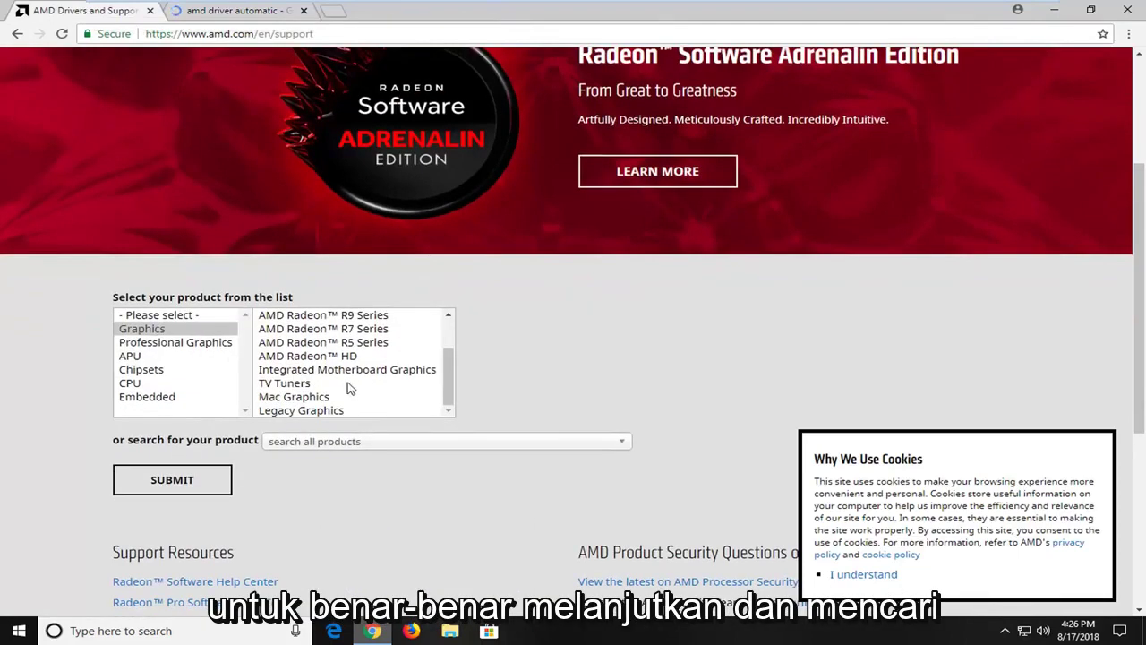
Step: View the page opened from the AMD Driver Autodetect result and minimize the browser
click(211, 13)
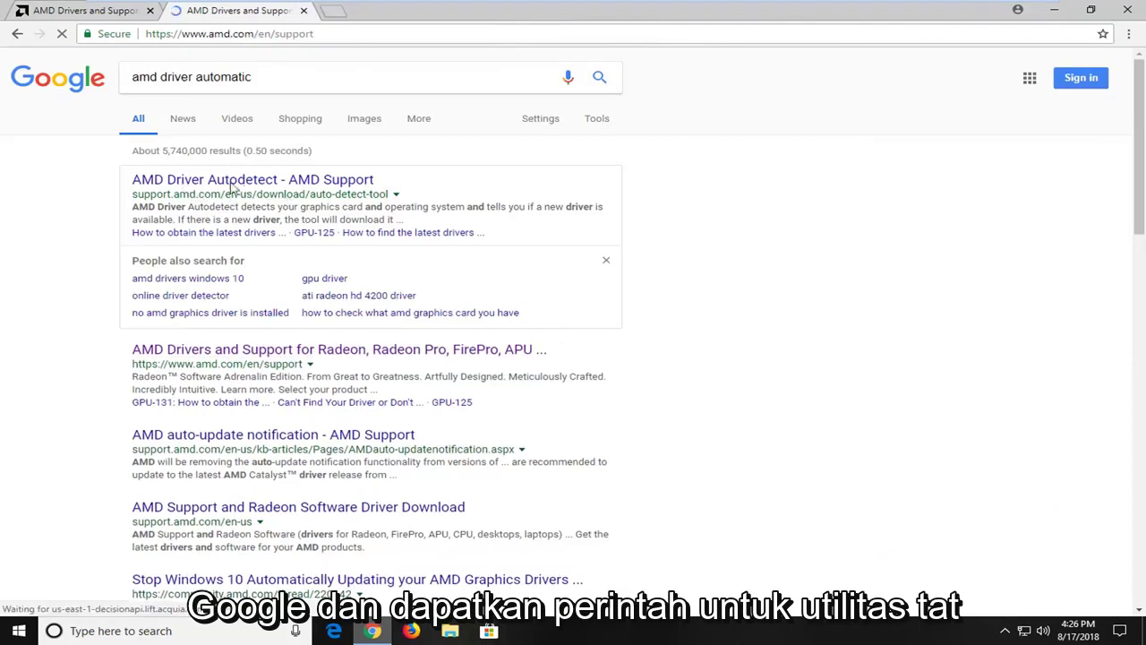
scroll(558, 399, down, 3)
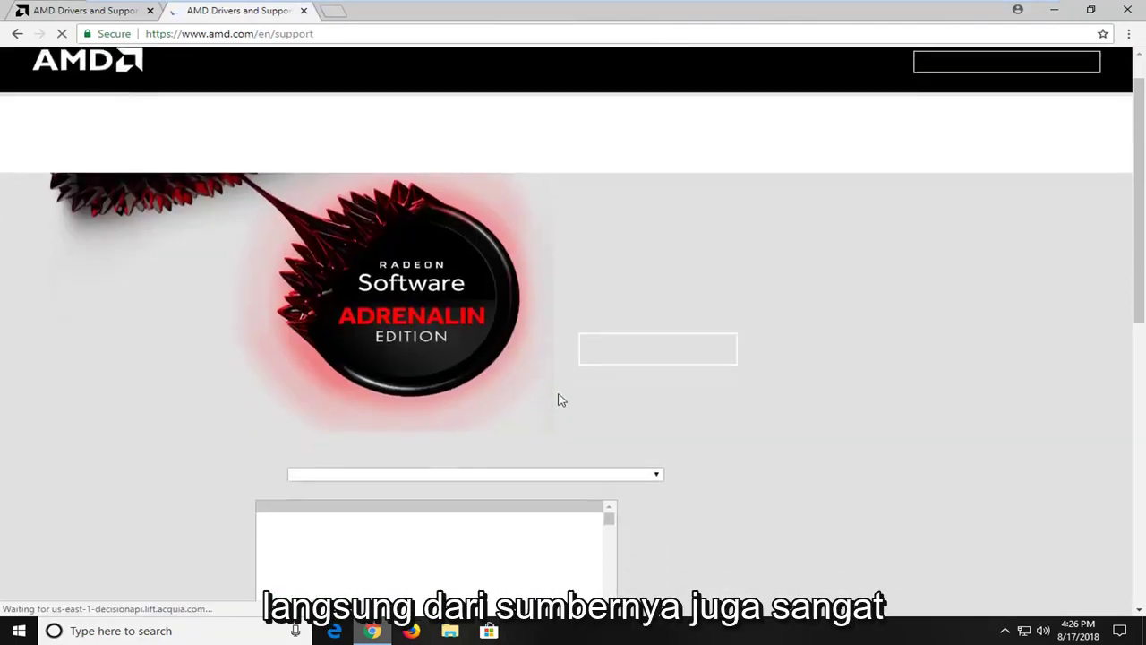
click(1054, 10)
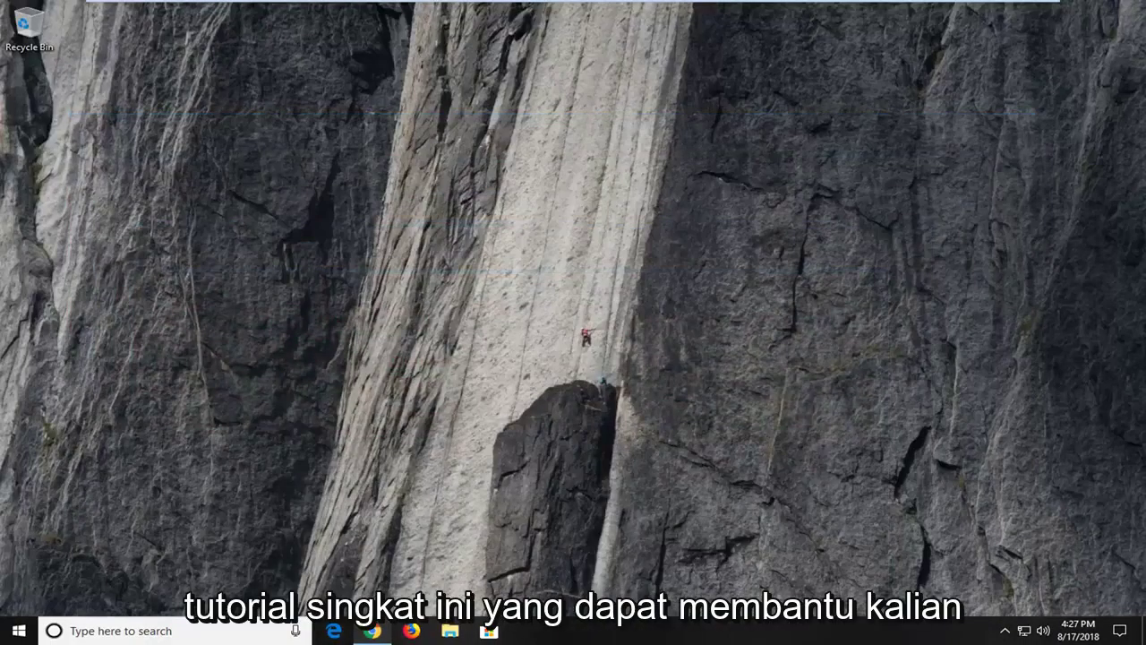